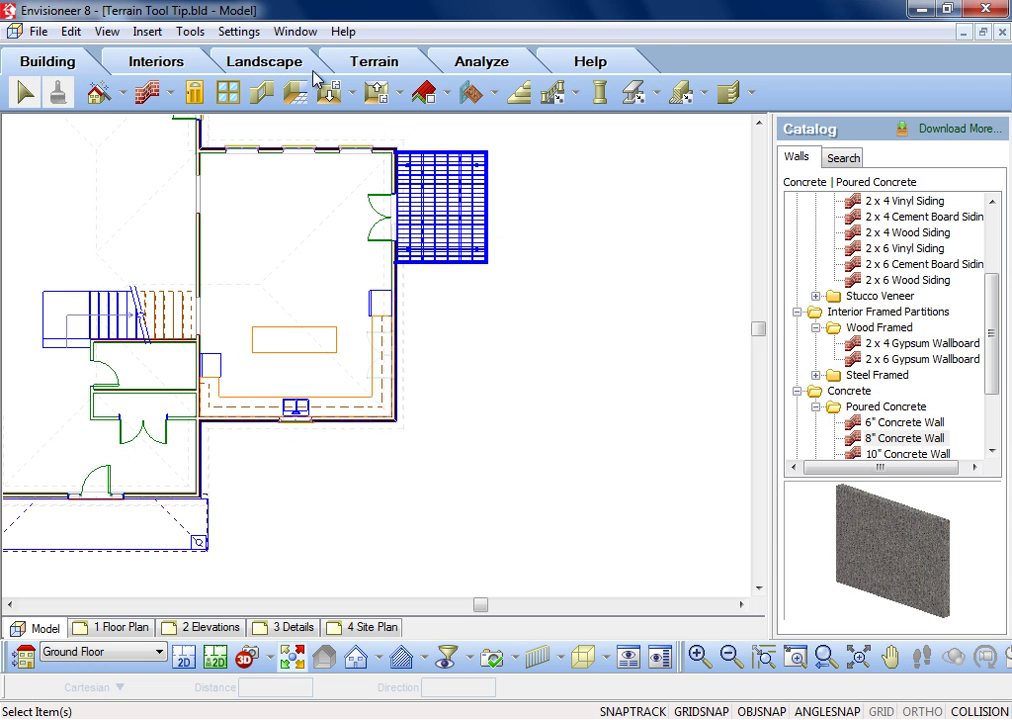
Step: Place terrain spot points at Z -8' at the house's rear corners and out on the lot
left_click(334, 63)
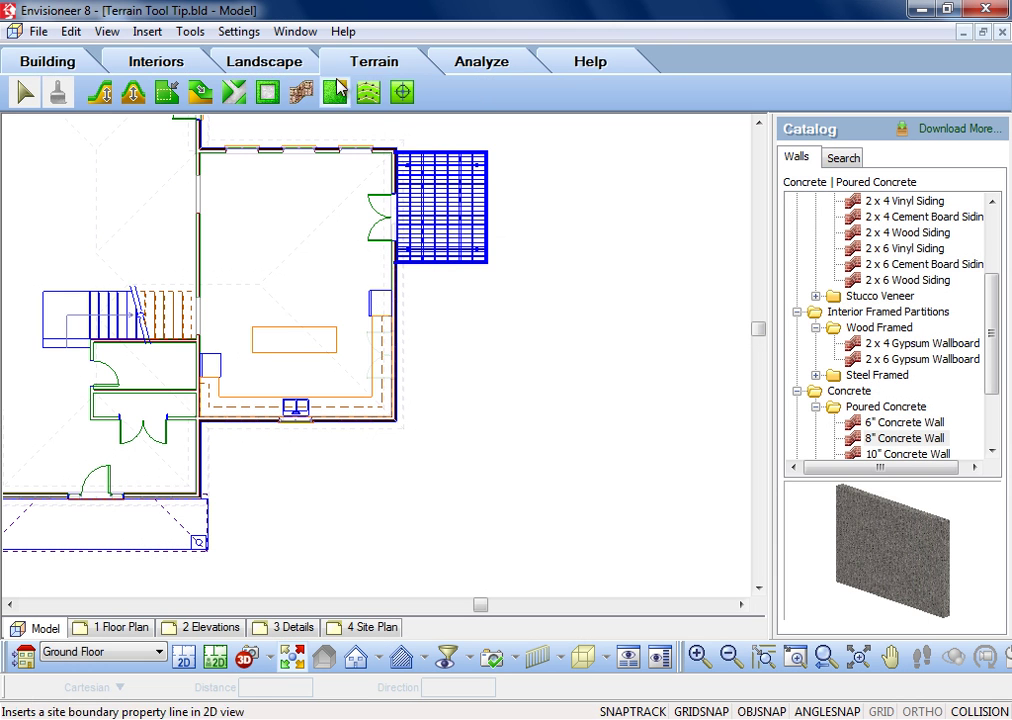
left_click(404, 94)
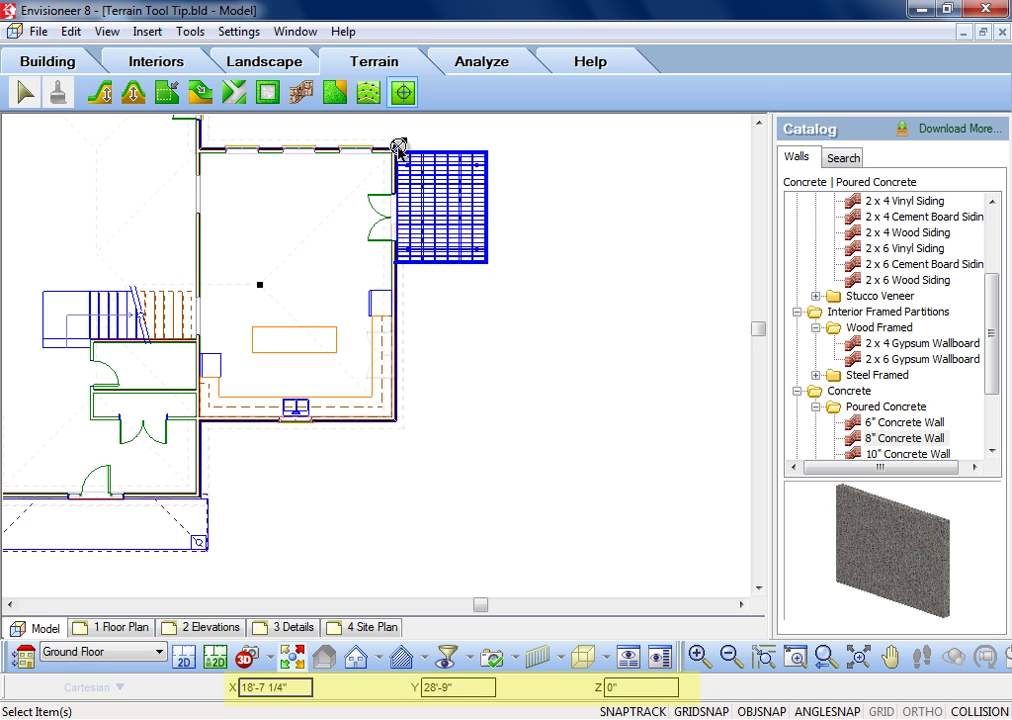
key("Tab")
key("Tab")
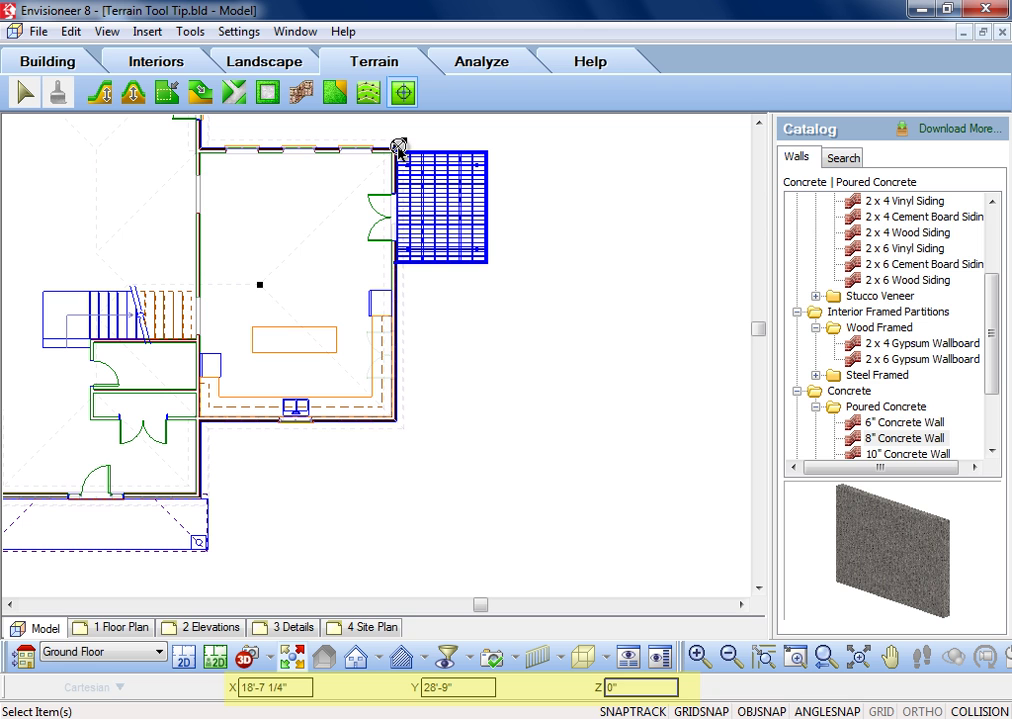
type("-8")
key("Tab")
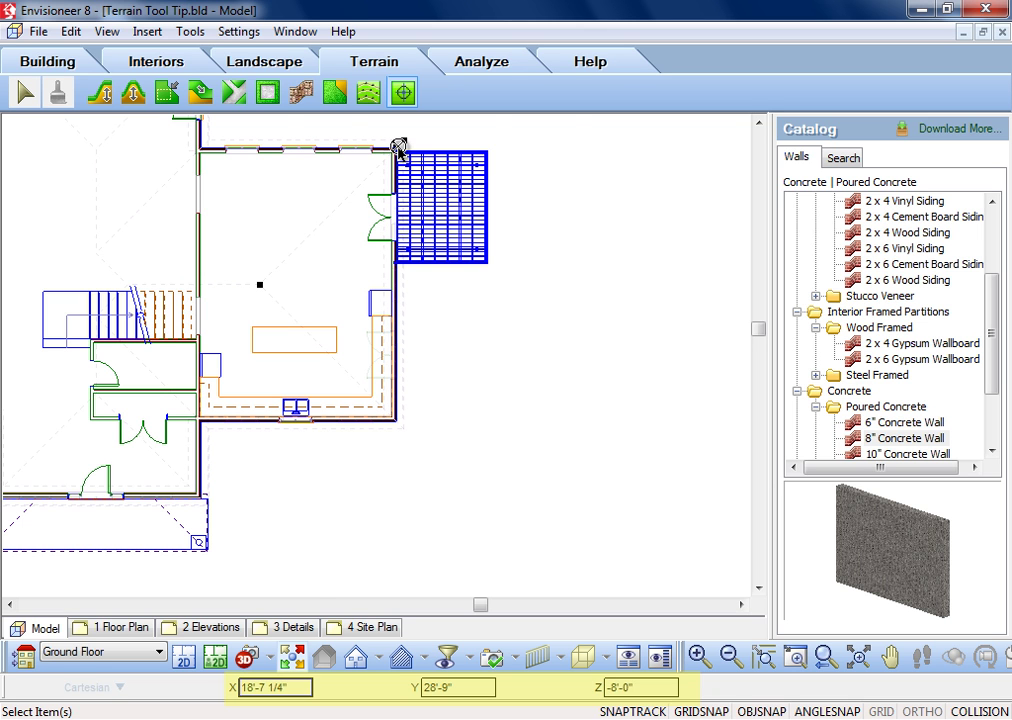
left_click(398, 150)
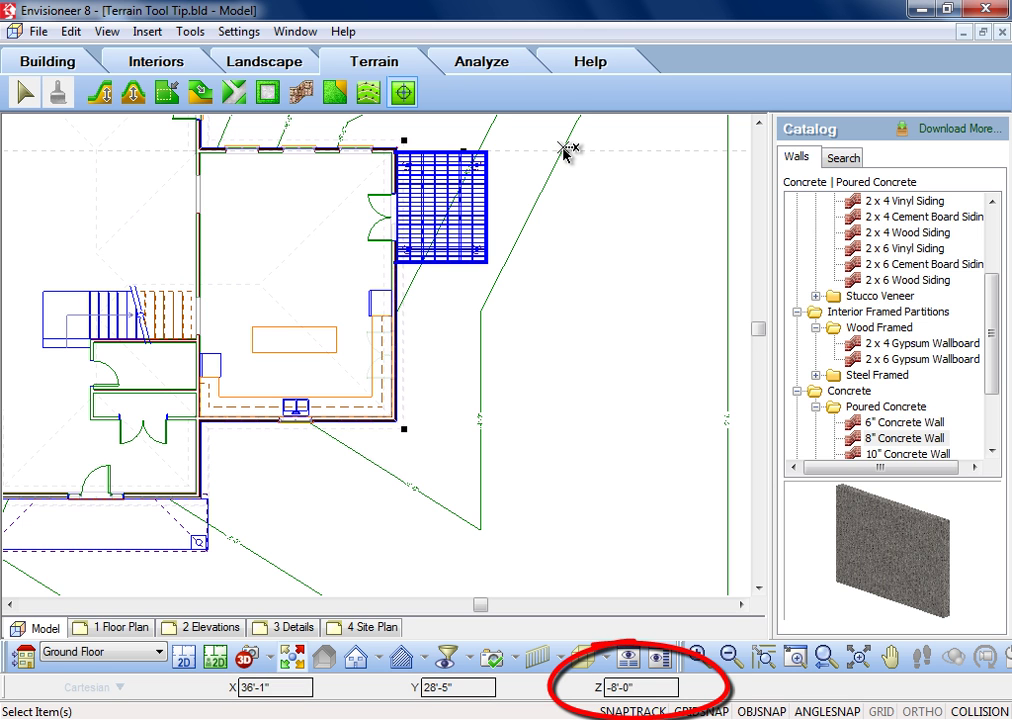
left_click(561, 151)
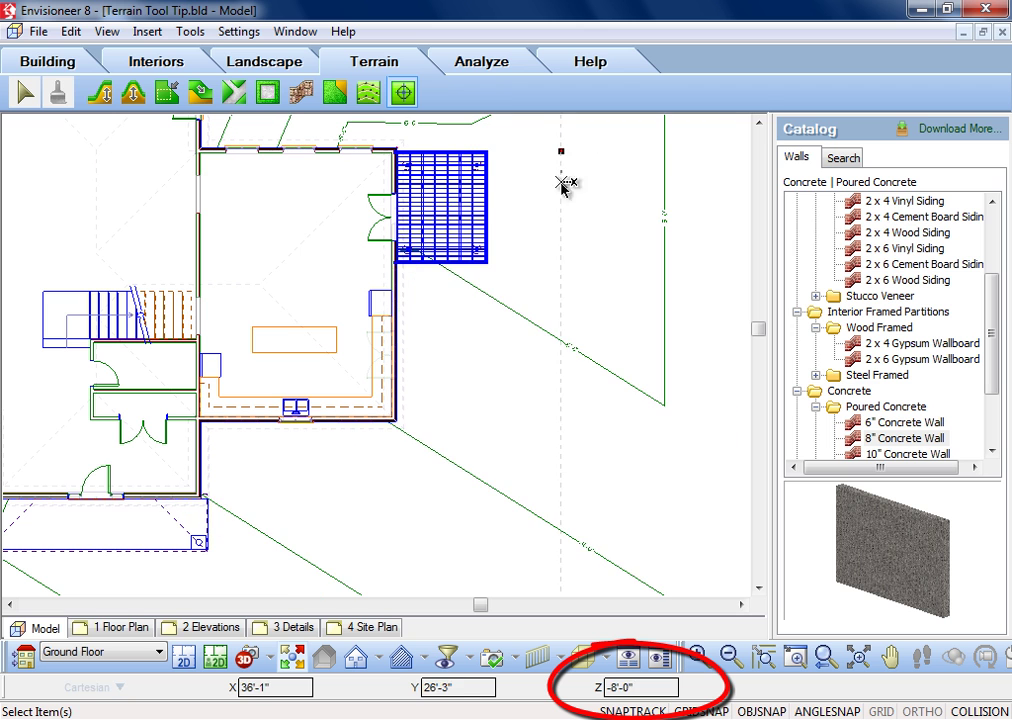
left_click(555, 424)
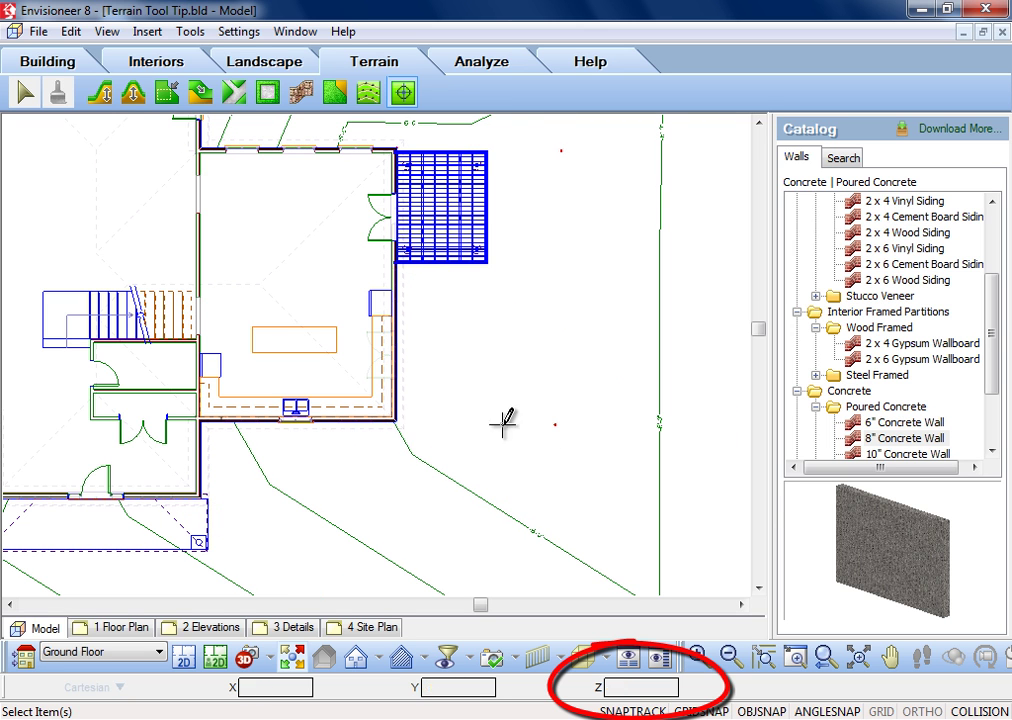
left_click(397, 420)
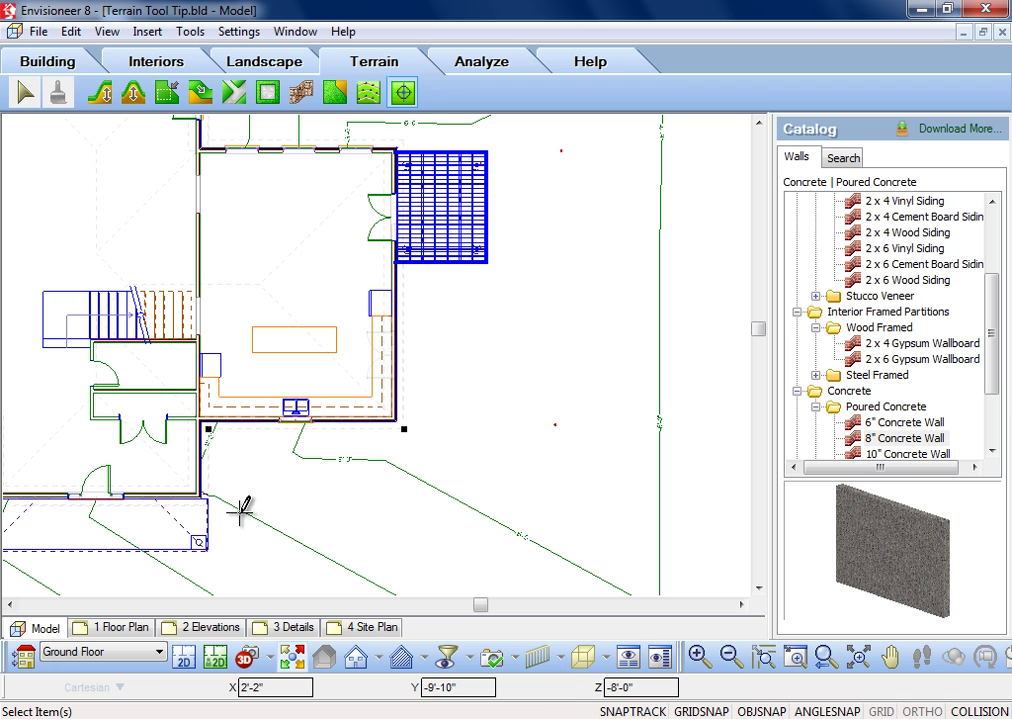
Step: Add a last spot point beside the garage corner and finish placing spot points
left_click(240, 545)
right_click(241, 547)
left_click(262, 558)
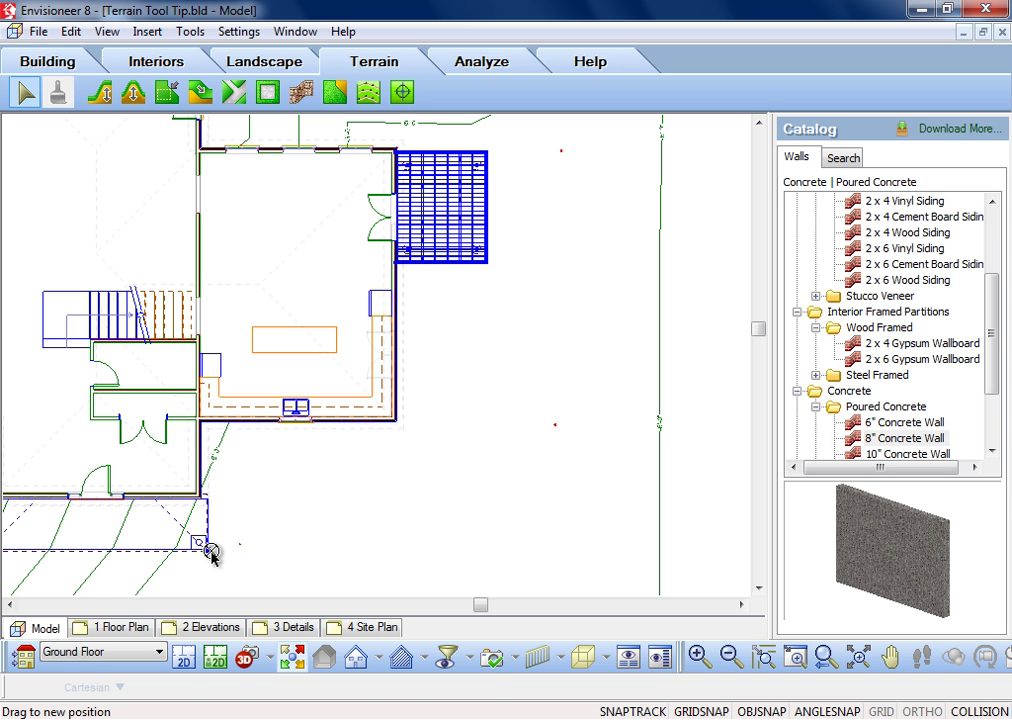
Step: Set the garage-corner spot point's level to 0" and view the model in 3D perspective
right_click(212, 550)
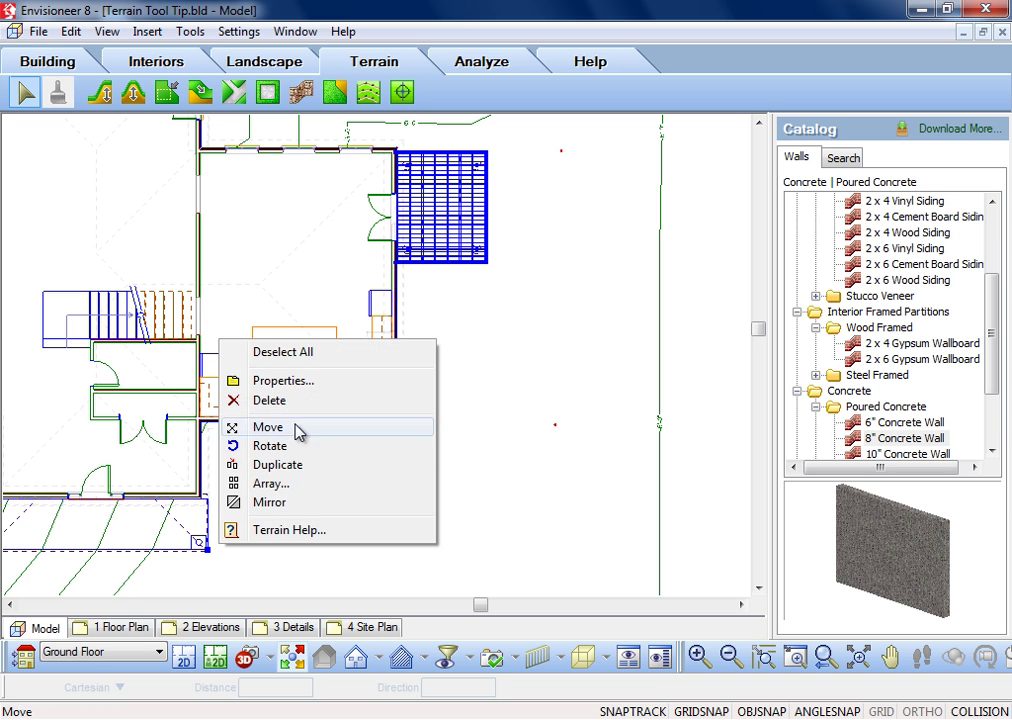
left_click(285, 381)
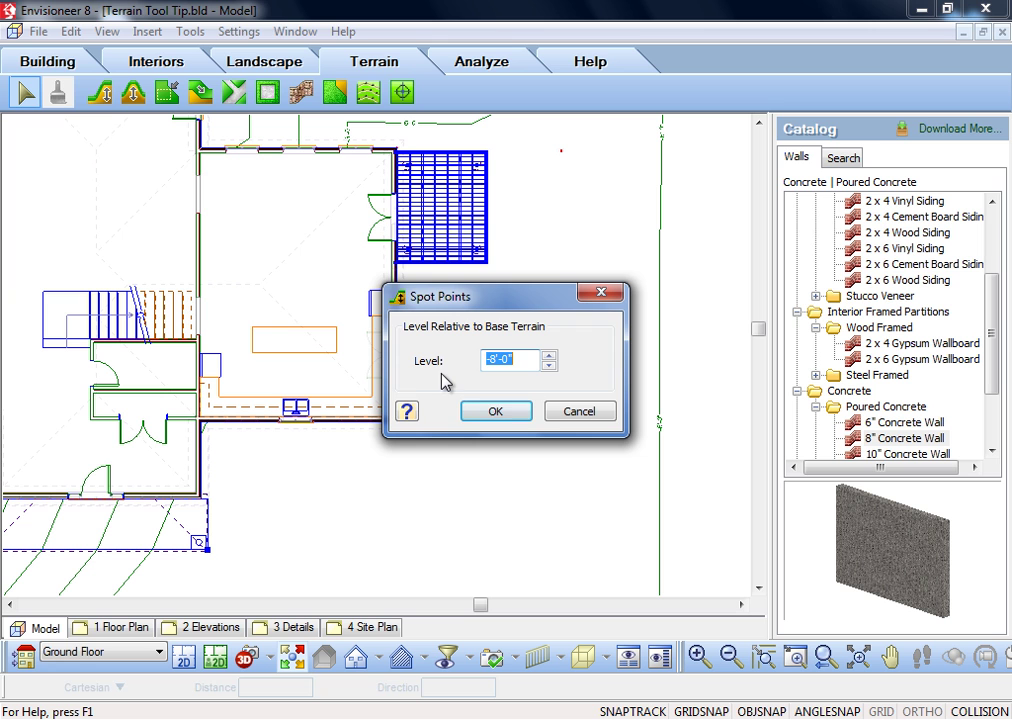
type("0\"")
left_click(495, 411)
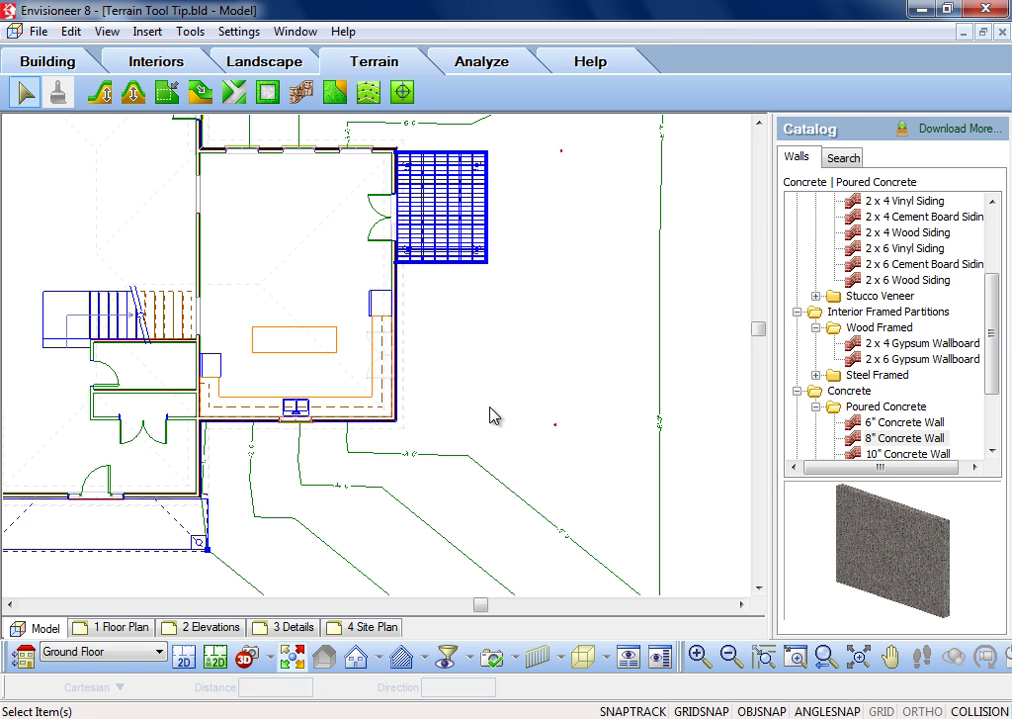
left_click(269, 658)
left_click(286, 610)
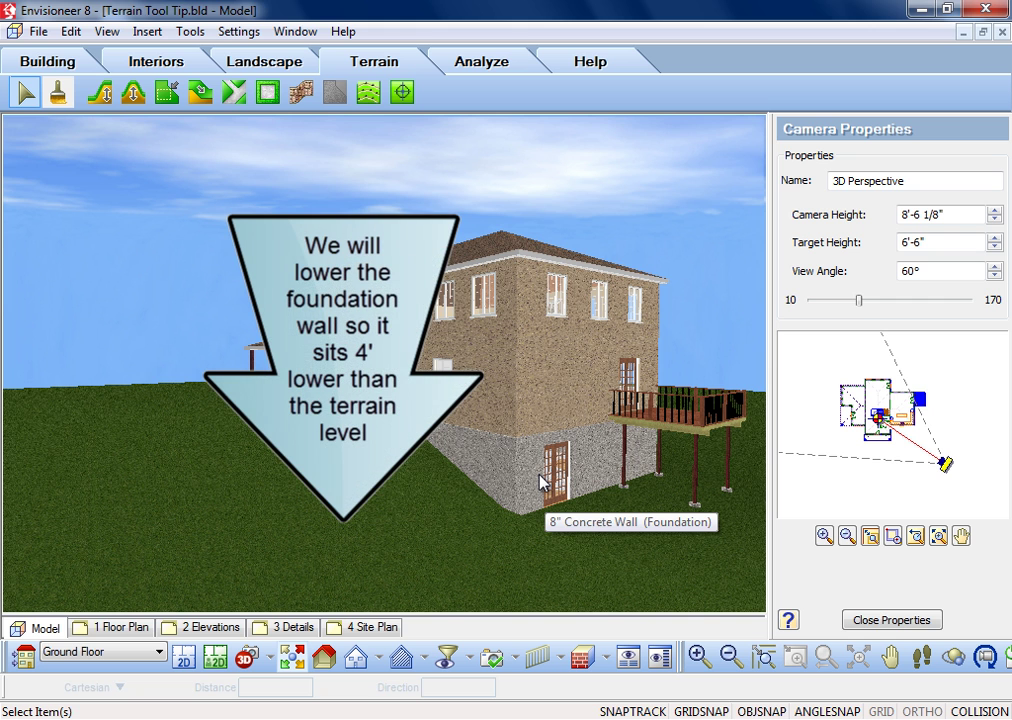
Step: Lower the 8" Concrete Wall foundation at the walkout by -4' with Elevate
left_click(541, 482)
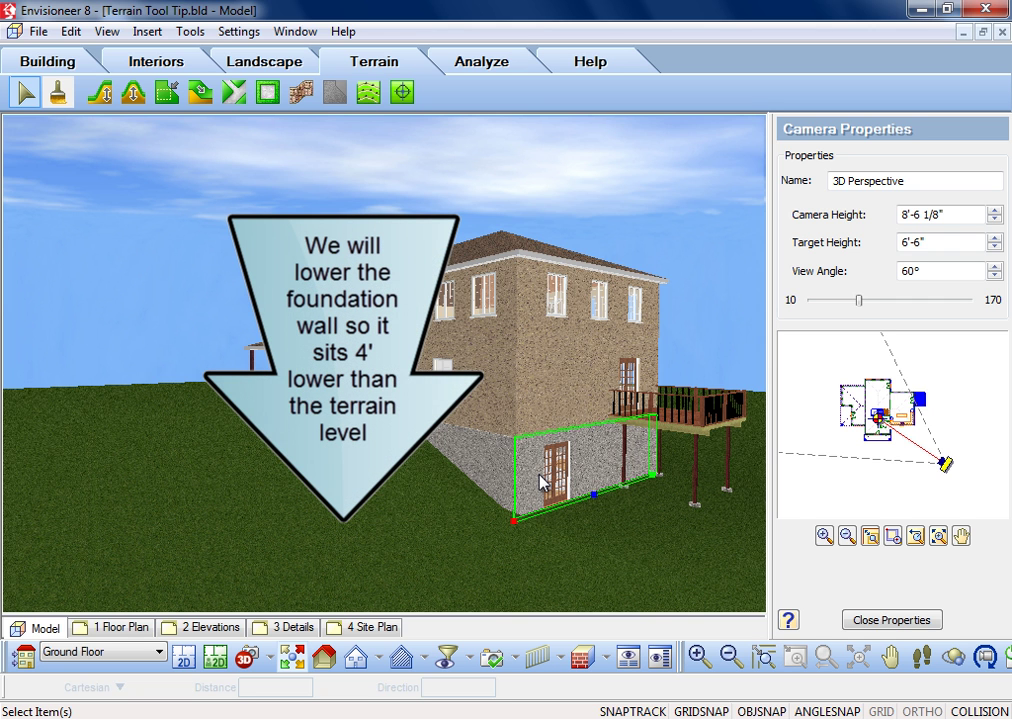
right_click(541, 482)
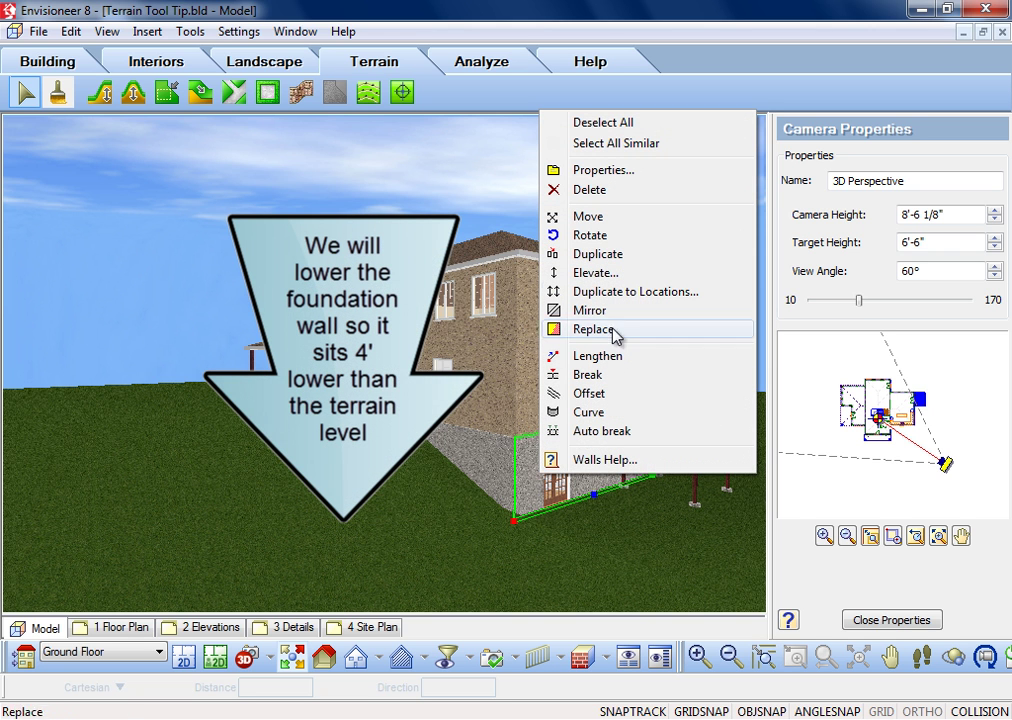
left_click(612, 274)
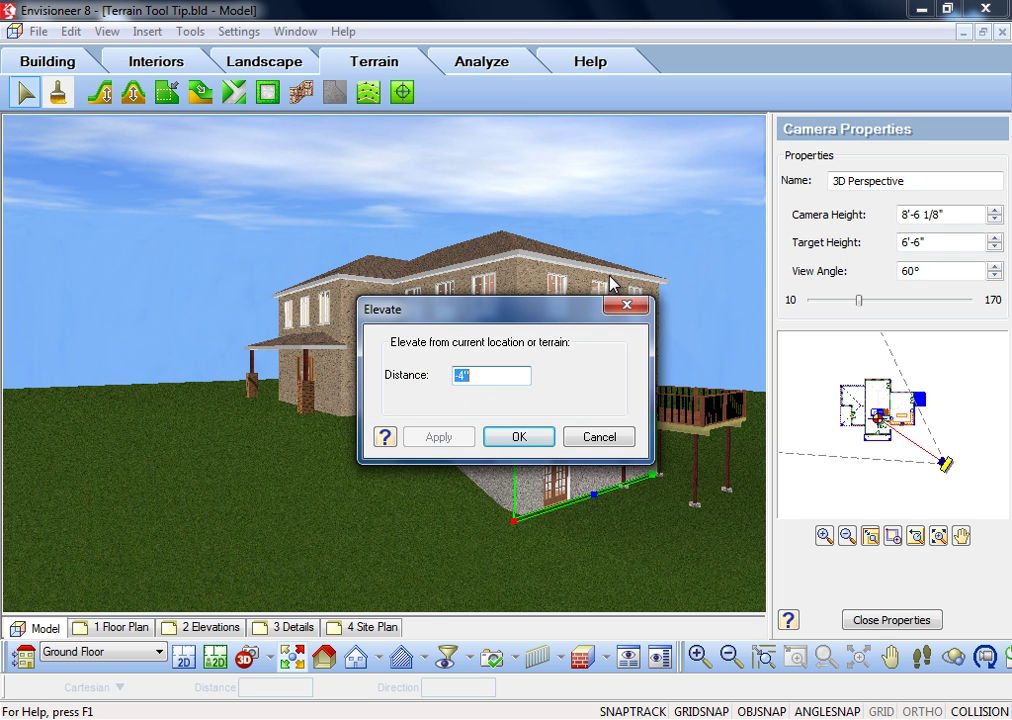
type("-4'")
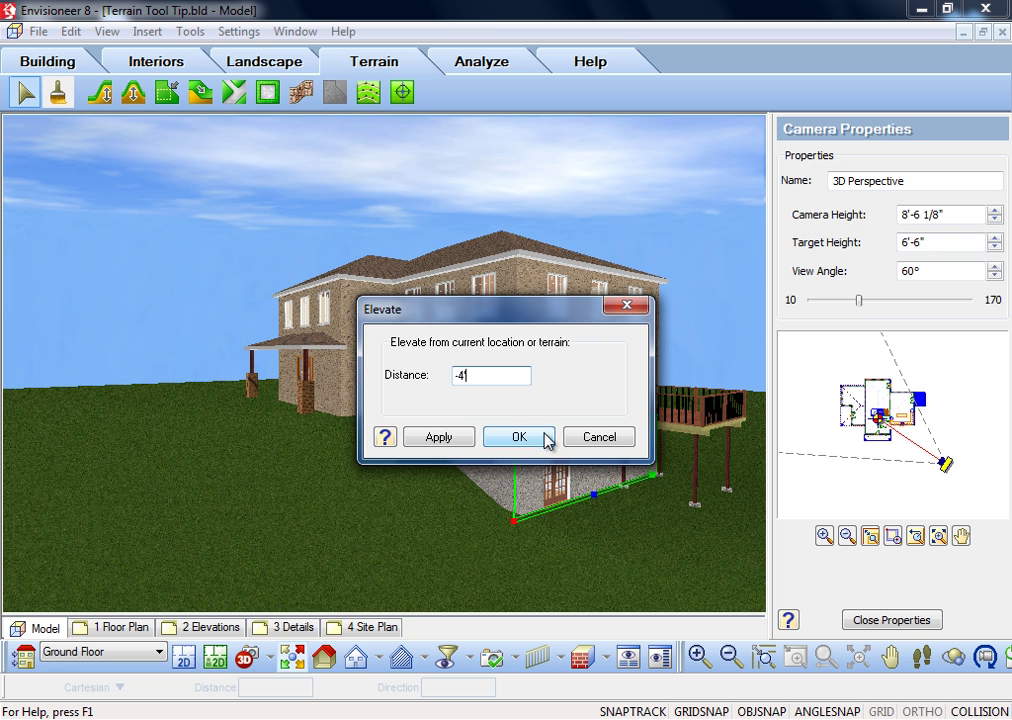
left_click(518, 437)
Step: Show the Foundation level in 2D plan and start elevating the footing under the lowered wall
left_click(100, 652)
left_click(100, 670)
left_click(184, 656)
left_click(406, 323)
right_click(406, 323)
left_click(430, 478)
key("BackSpace")
type("-4'")
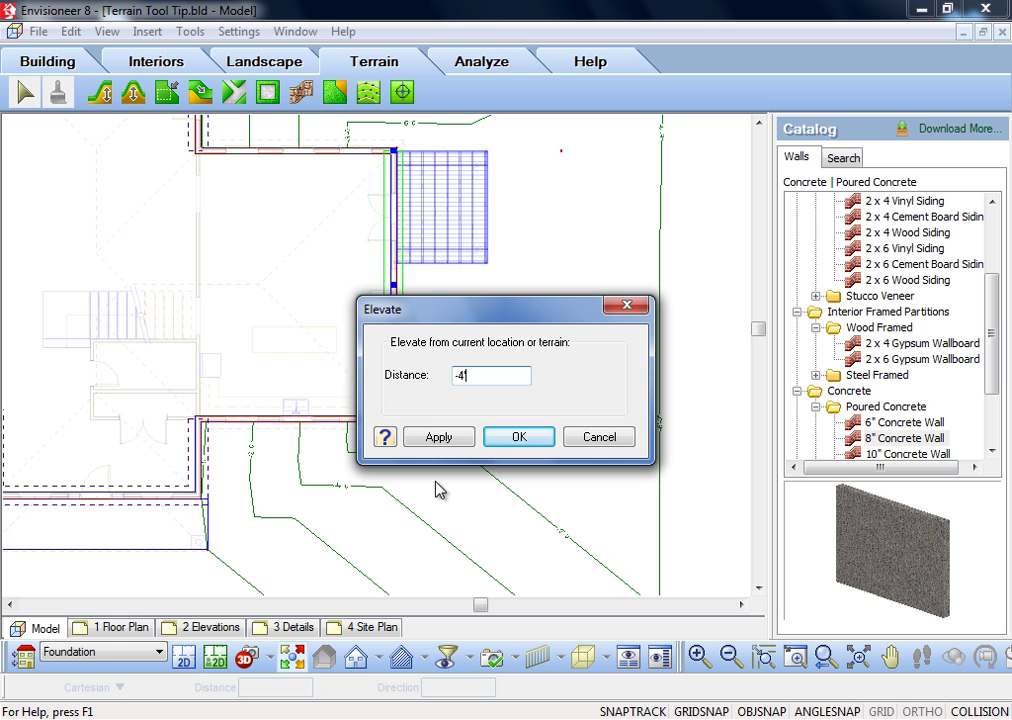
Step: Confirm lowering the footing 4' and select the bottom foundation wall
left_click(516, 441)
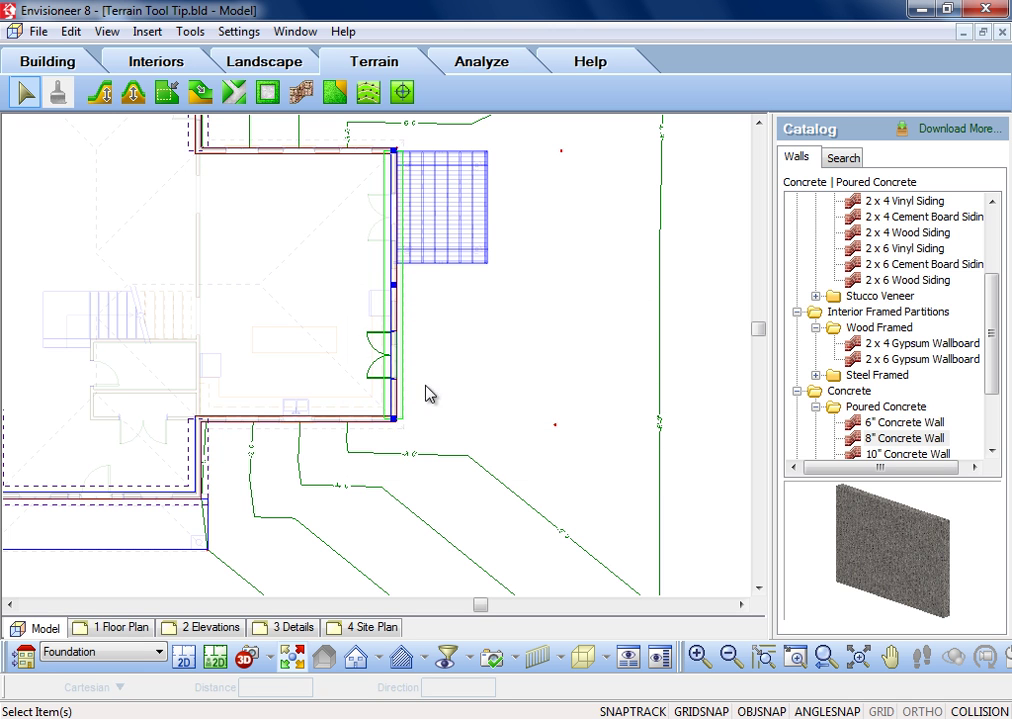
left_click(292, 153)
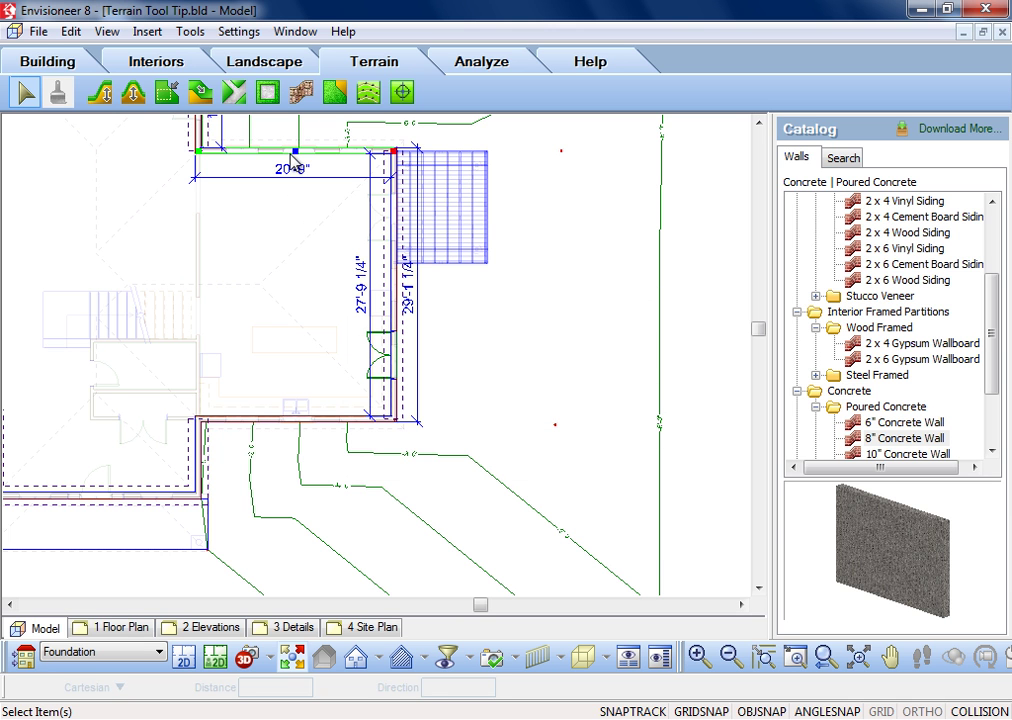
left_click(280, 420)
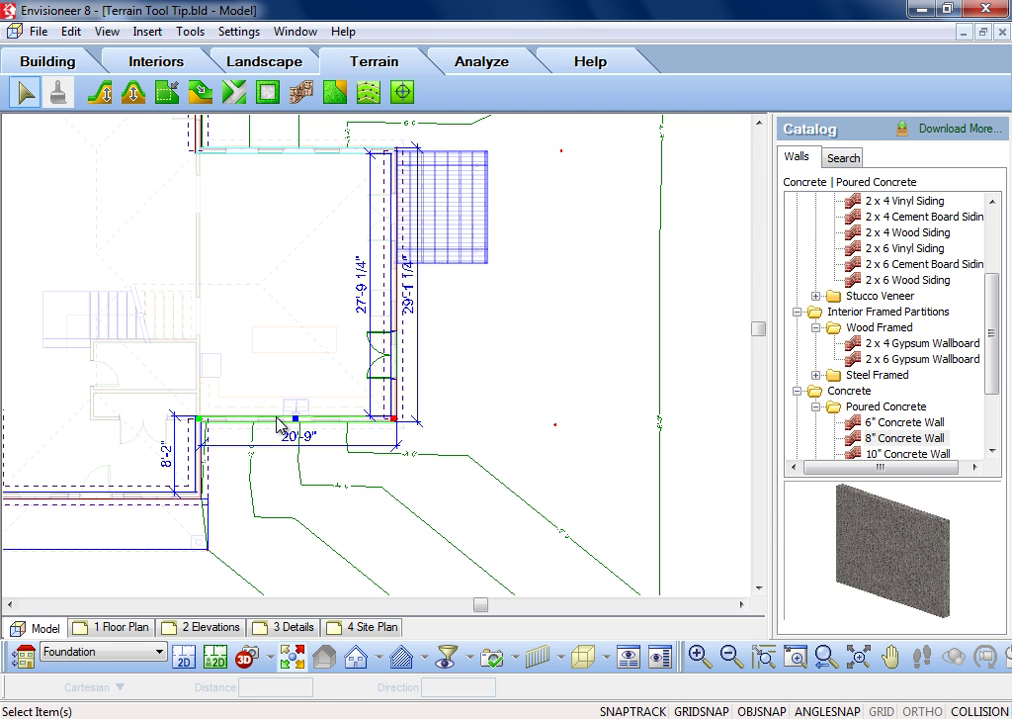
Step: Open the bottom wall's properties and show its Top and Bottom settings
right_click(275, 311)
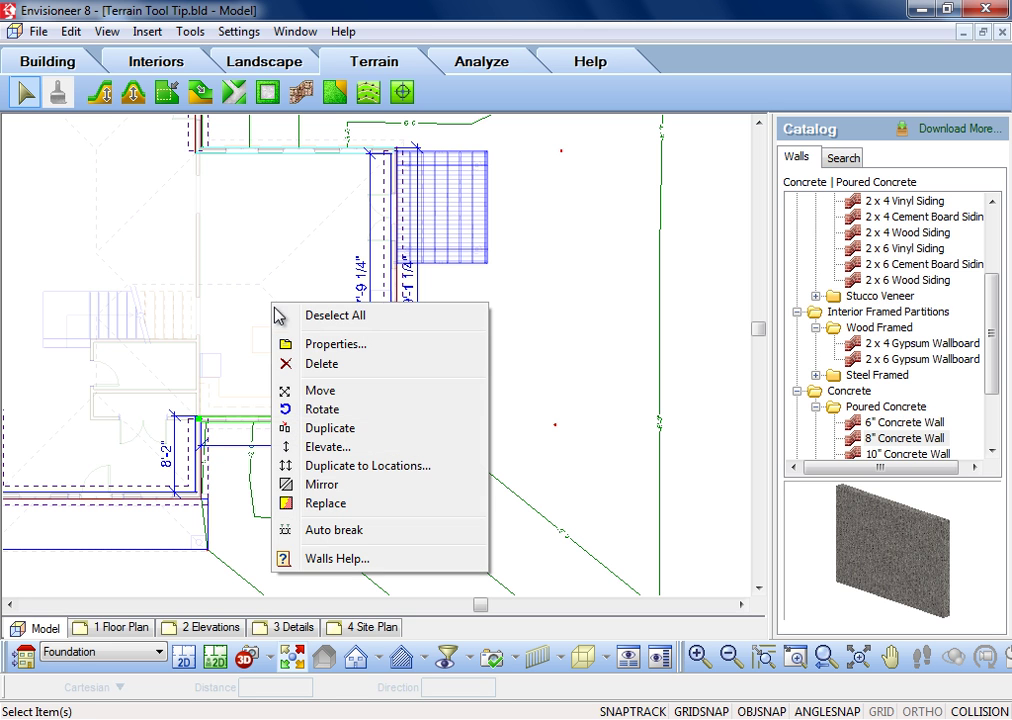
left_click(313, 344)
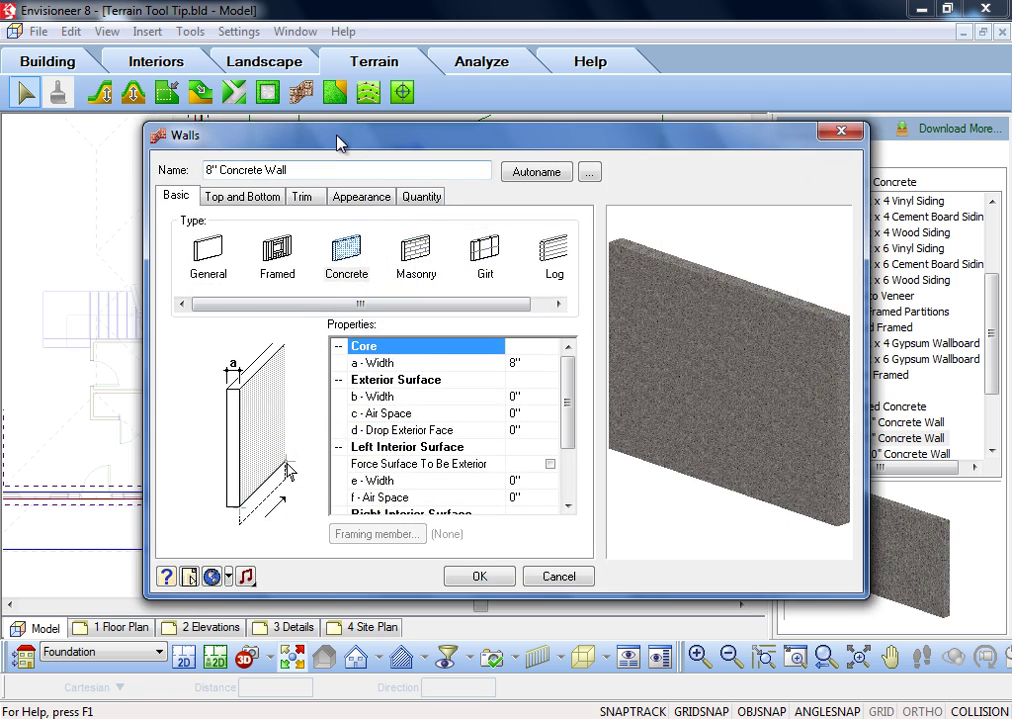
left_click_drag(339, 140, 660, 138)
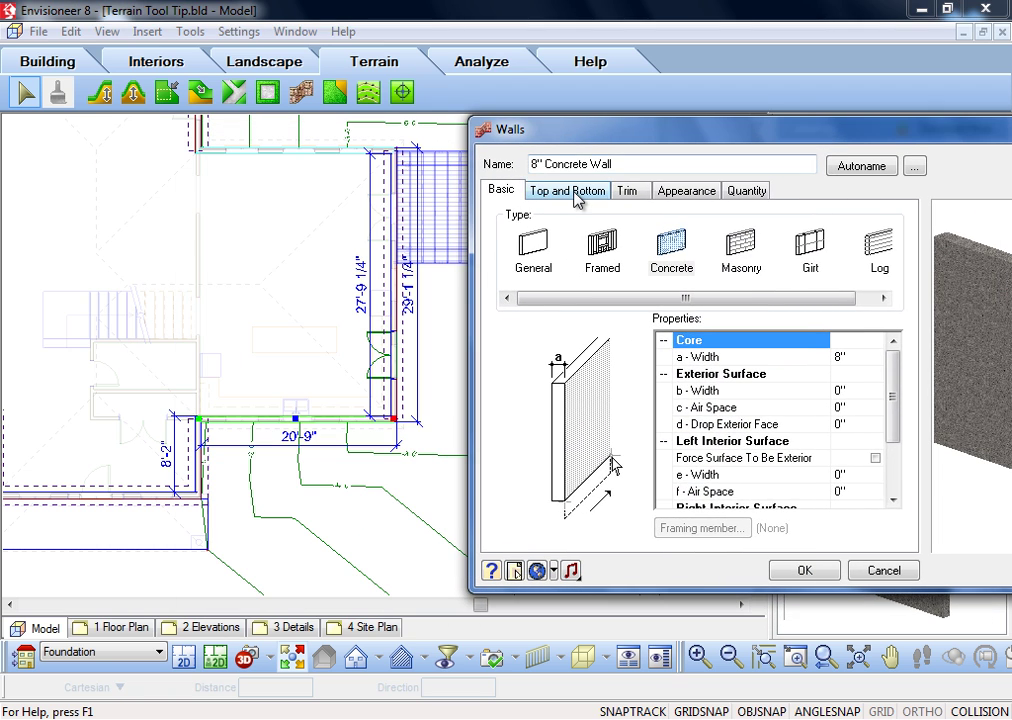
left_click(577, 199)
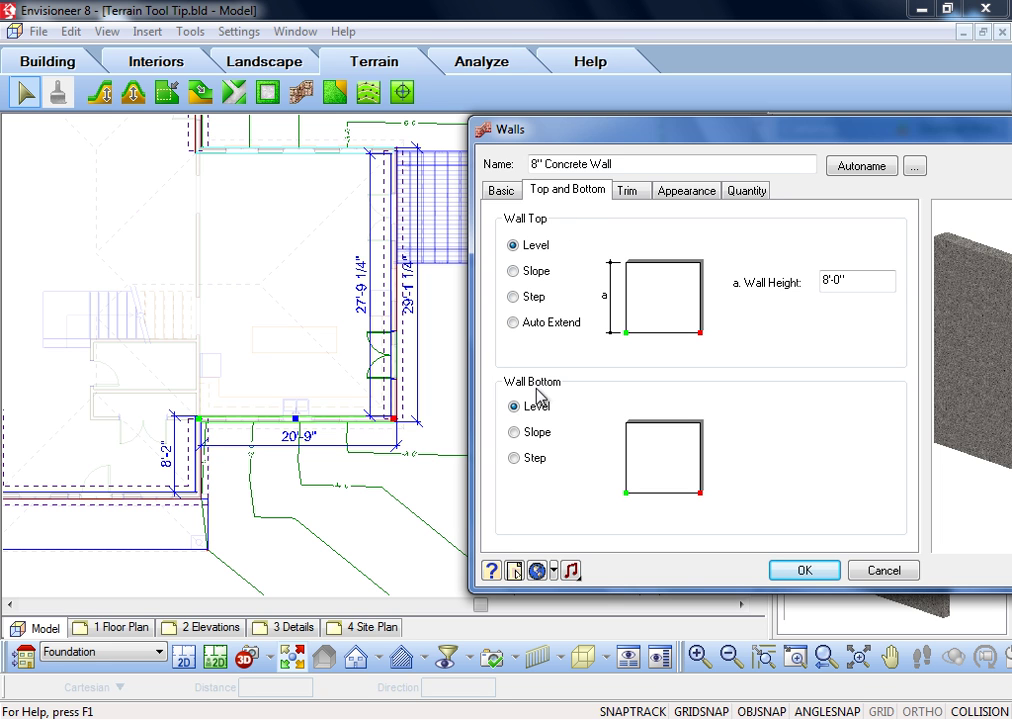
Step: Give the foundation wall a stepped bottom with stop point 4' and maximum step 1
left_click(515, 459)
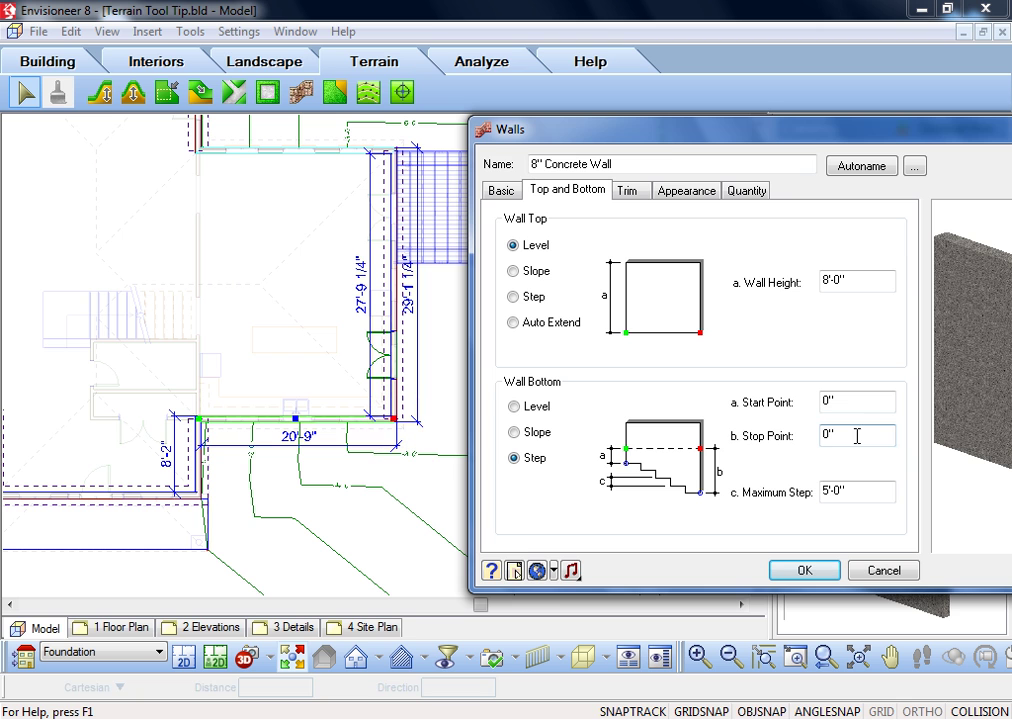
left_click_drag(831, 435, 795, 442)
type("4")
key("Tab")
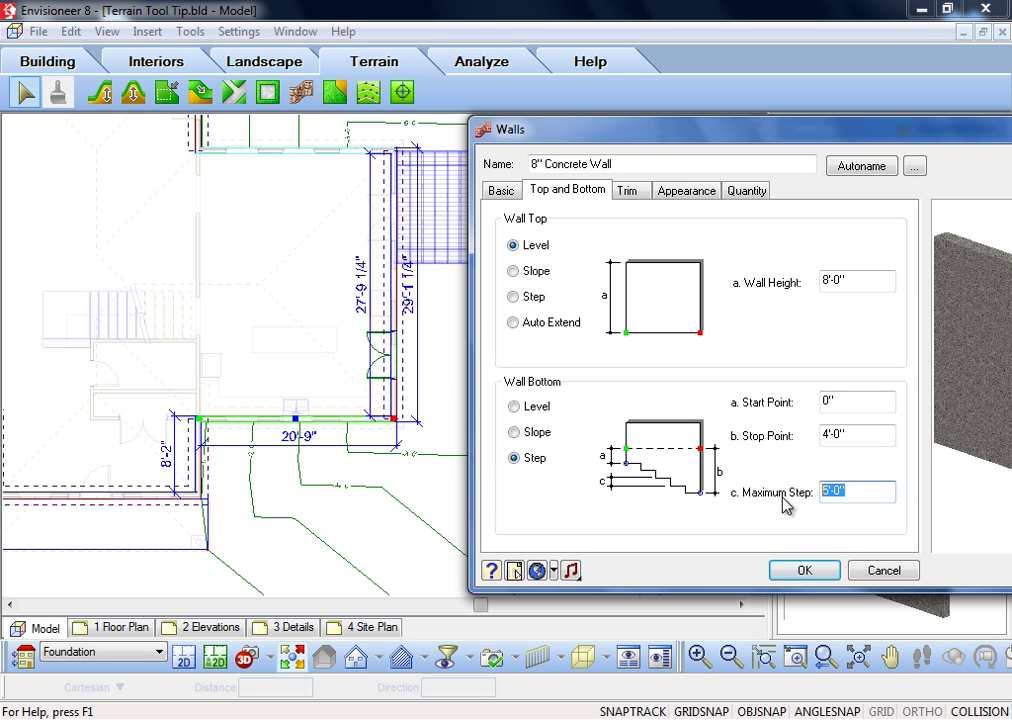
type("1")
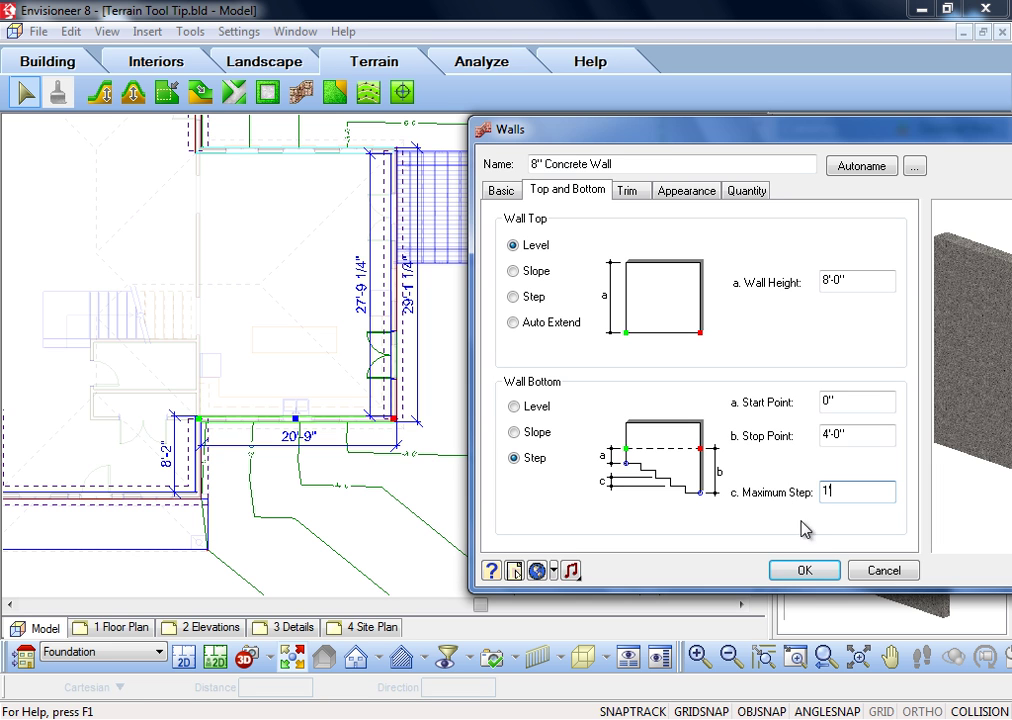
left_click(806, 571)
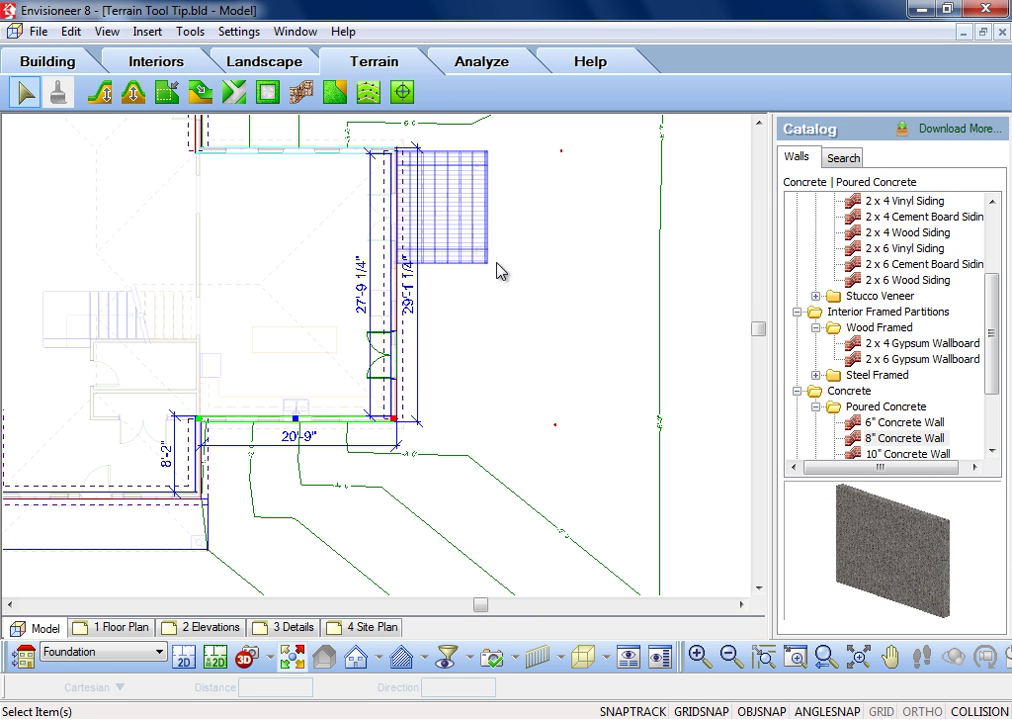
Step: Add strip footings attached to walls under the lower and upper foundation walls
left_click(42, 60)
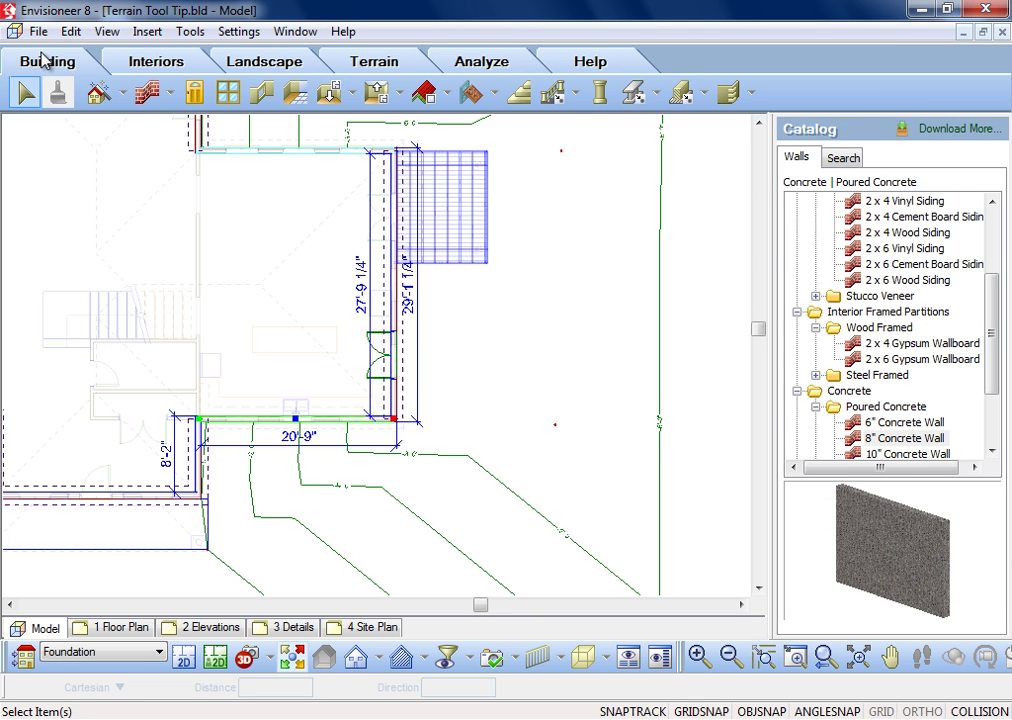
left_click(704, 94)
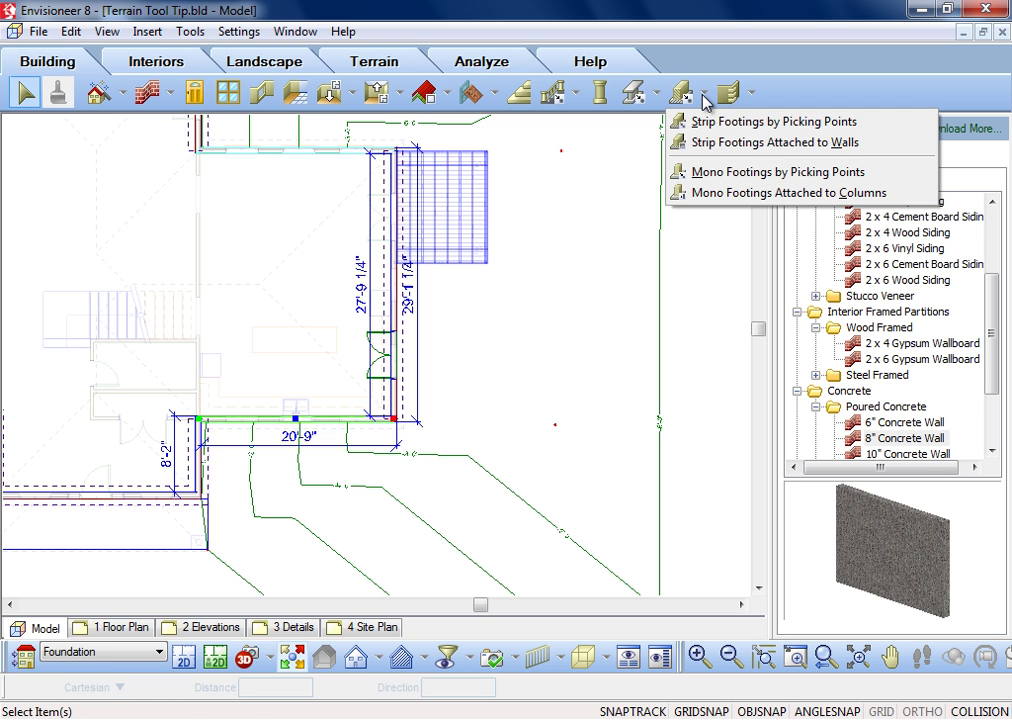
left_click(714, 146)
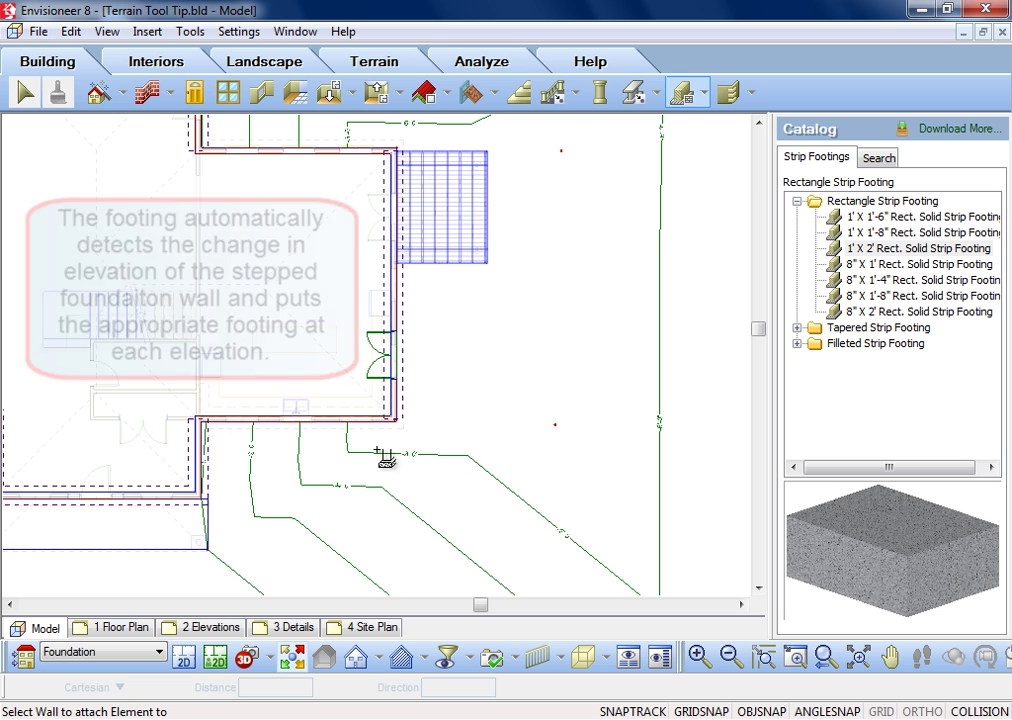
left_click(330, 420)
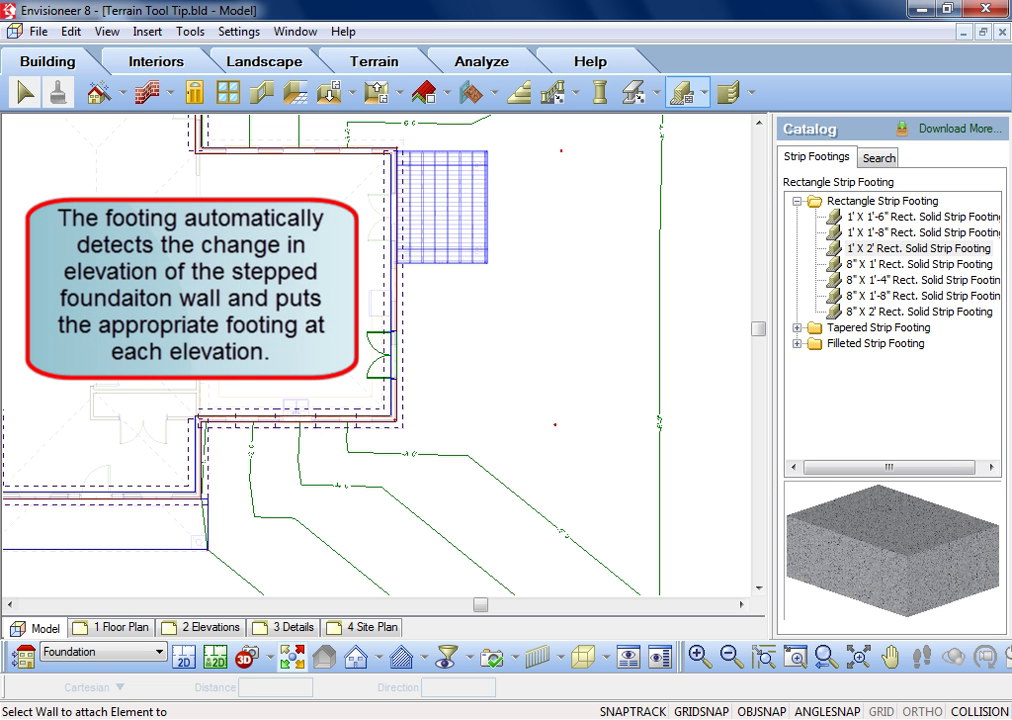
left_click(317, 152)
right_click(308, 186)
left_click(342, 192)
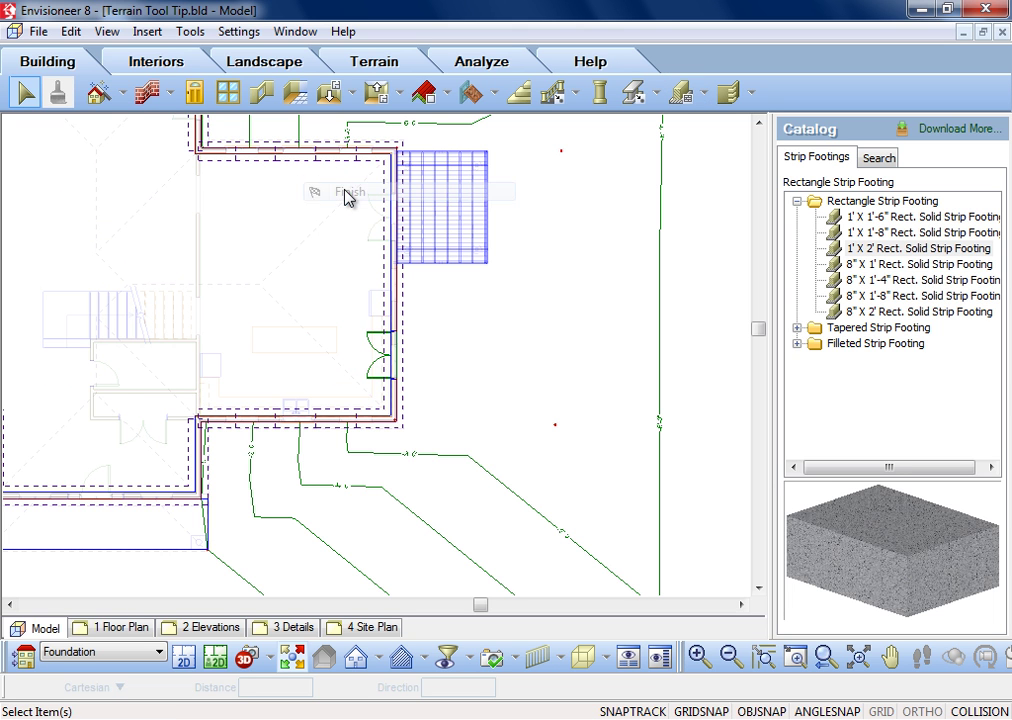
left_click(271, 658)
Step: Show the house in 3D perspective and set the Knee Wall location's wall height to 4'-0"
left_click(272, 610)
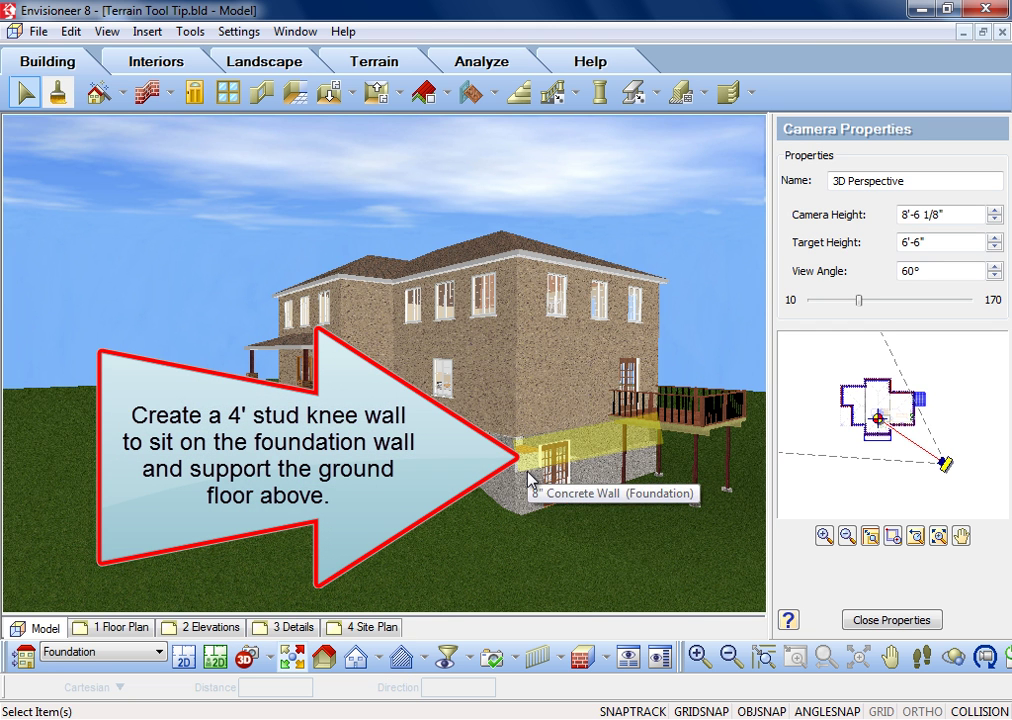
left_click(234, 32)
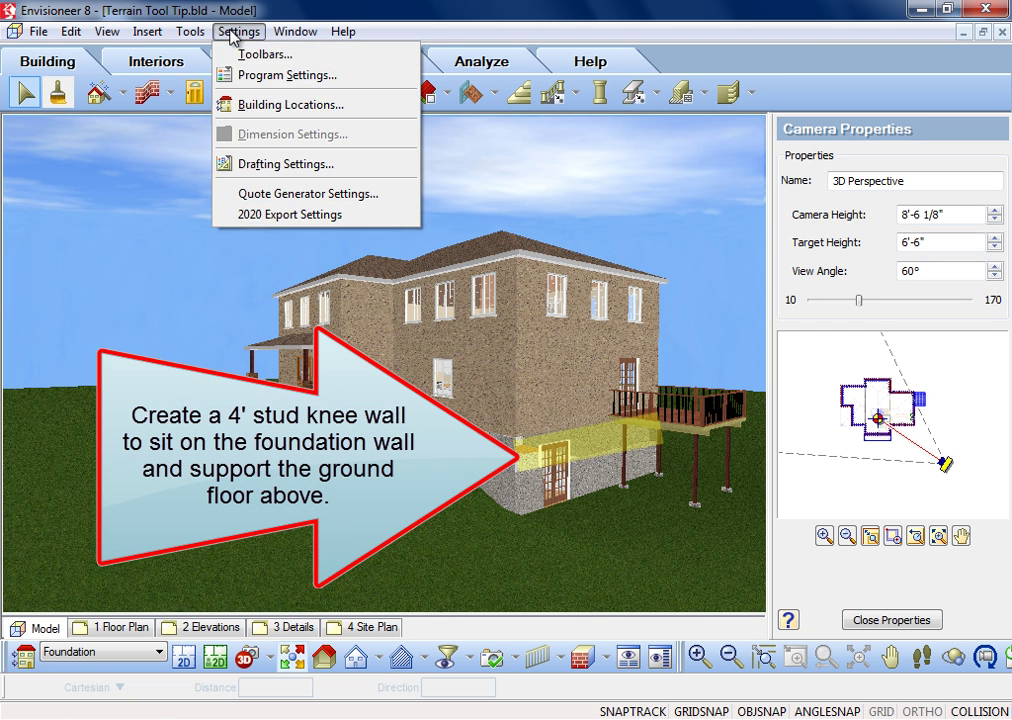
left_click(243, 104)
left_click(652, 290)
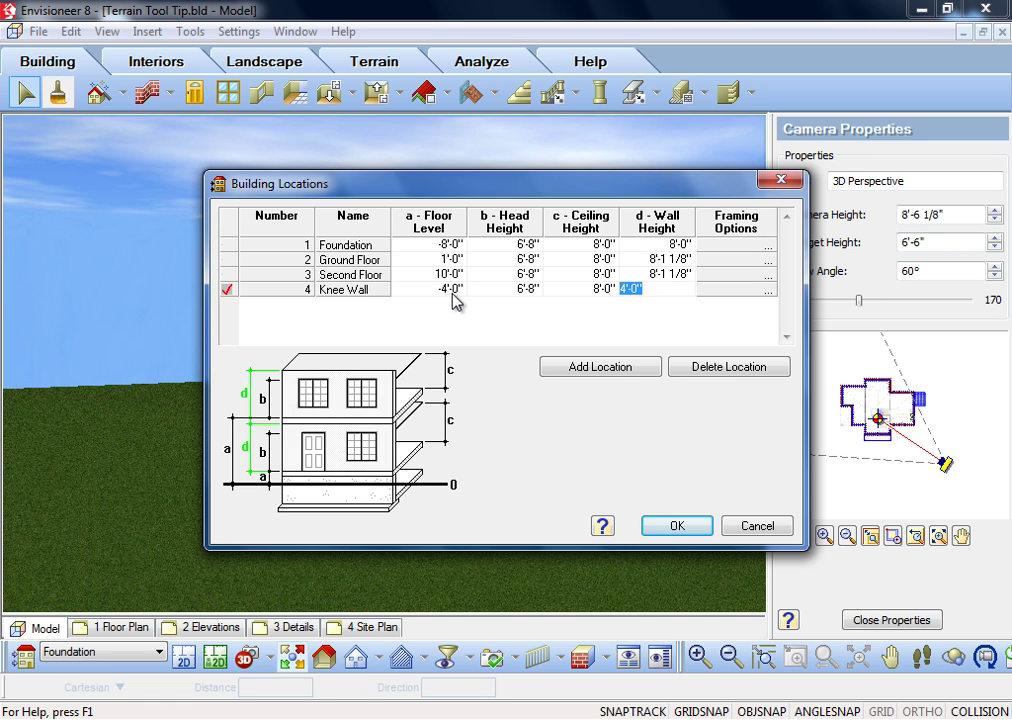
left_click(685, 530)
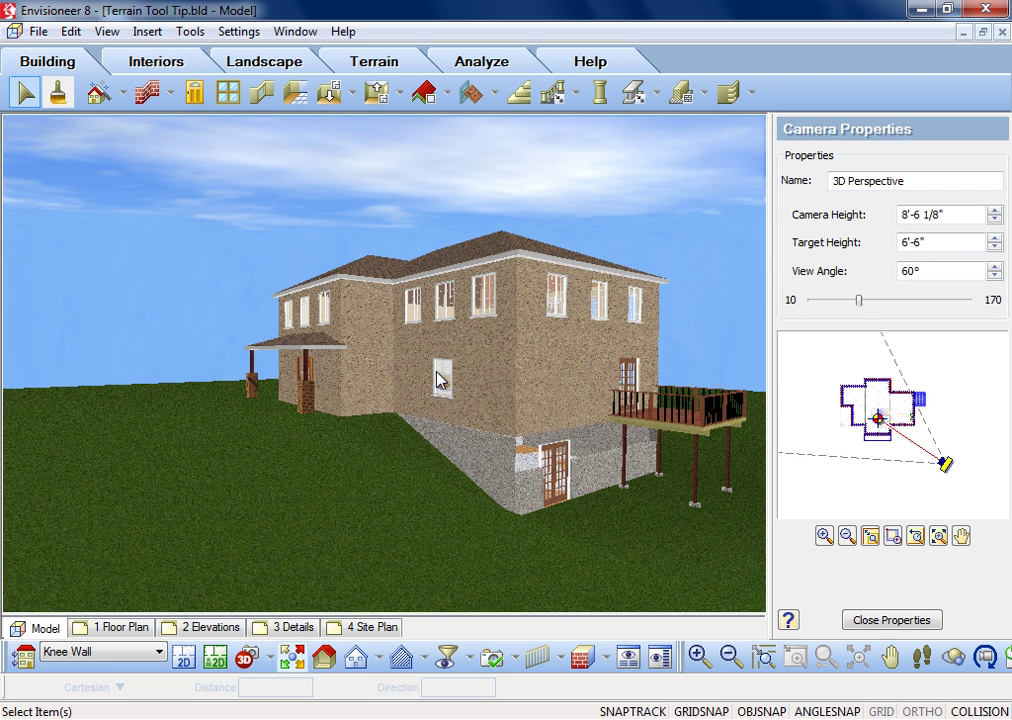
Step: Duplicate the wall above the walkout door to the Knee Wall location, keeping the original
left_click(553, 413)
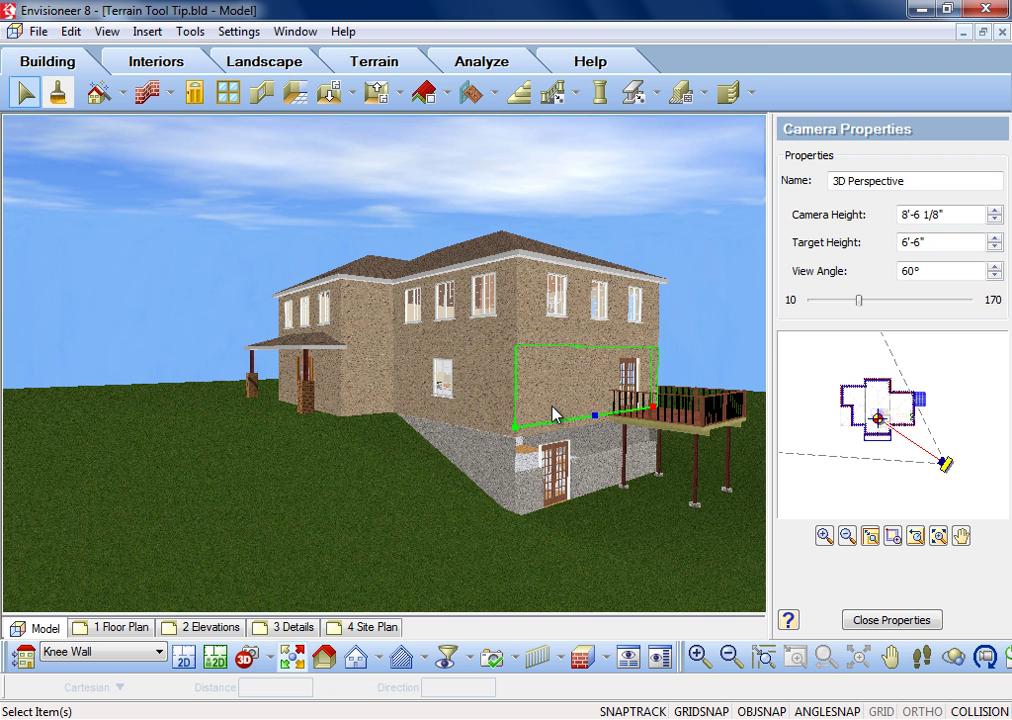
right_click(556, 414)
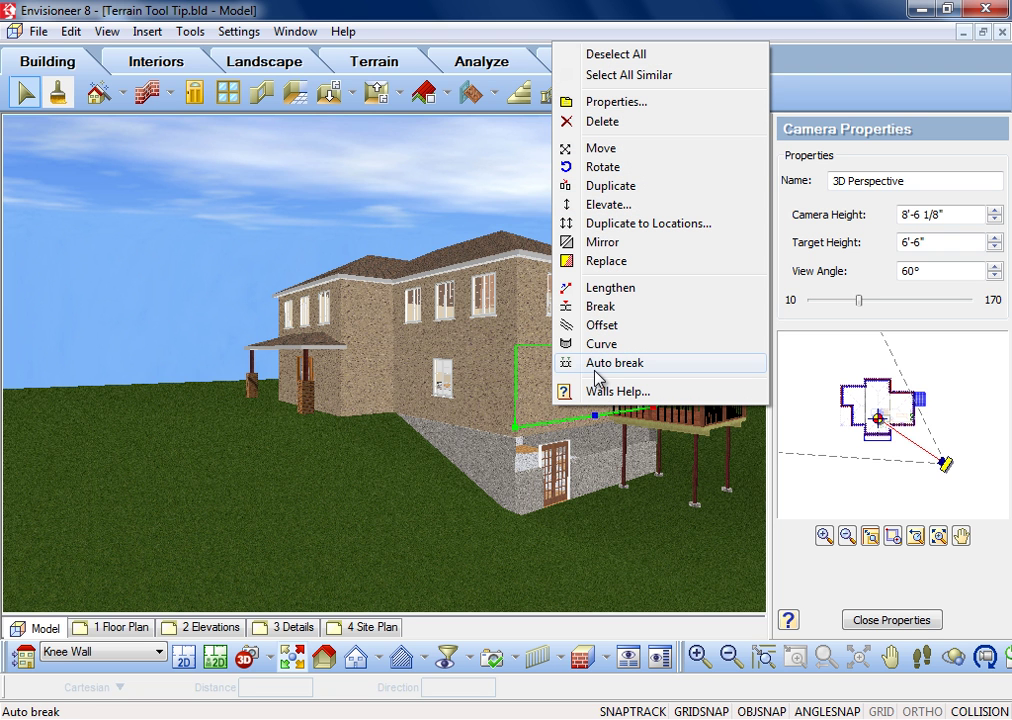
left_click(612, 224)
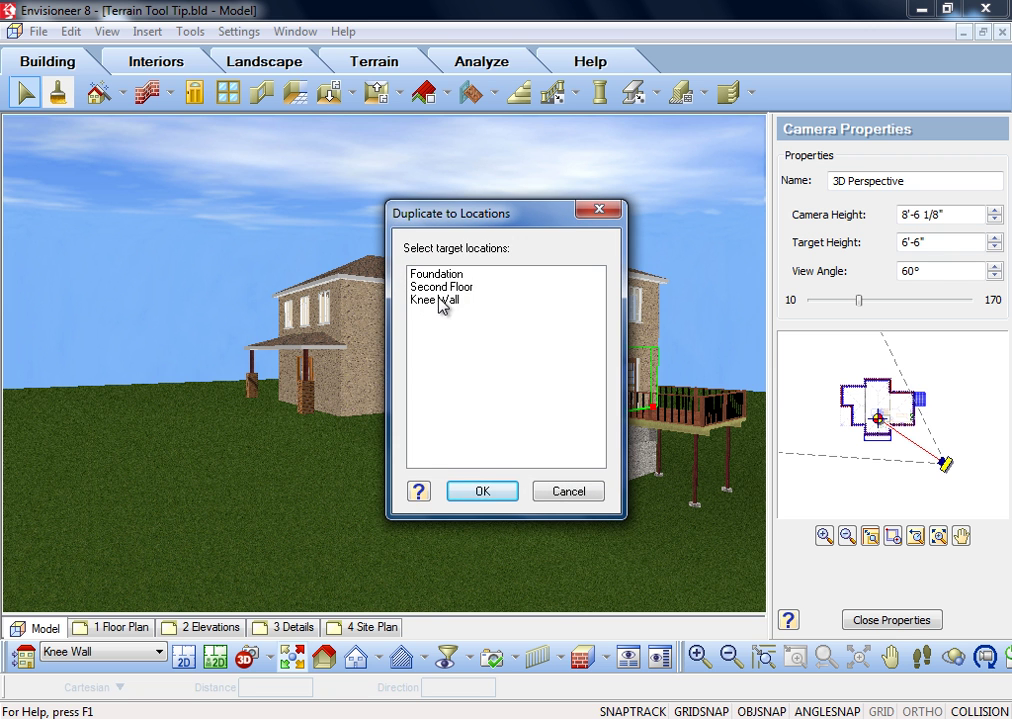
left_click(441, 300)
left_click(483, 491)
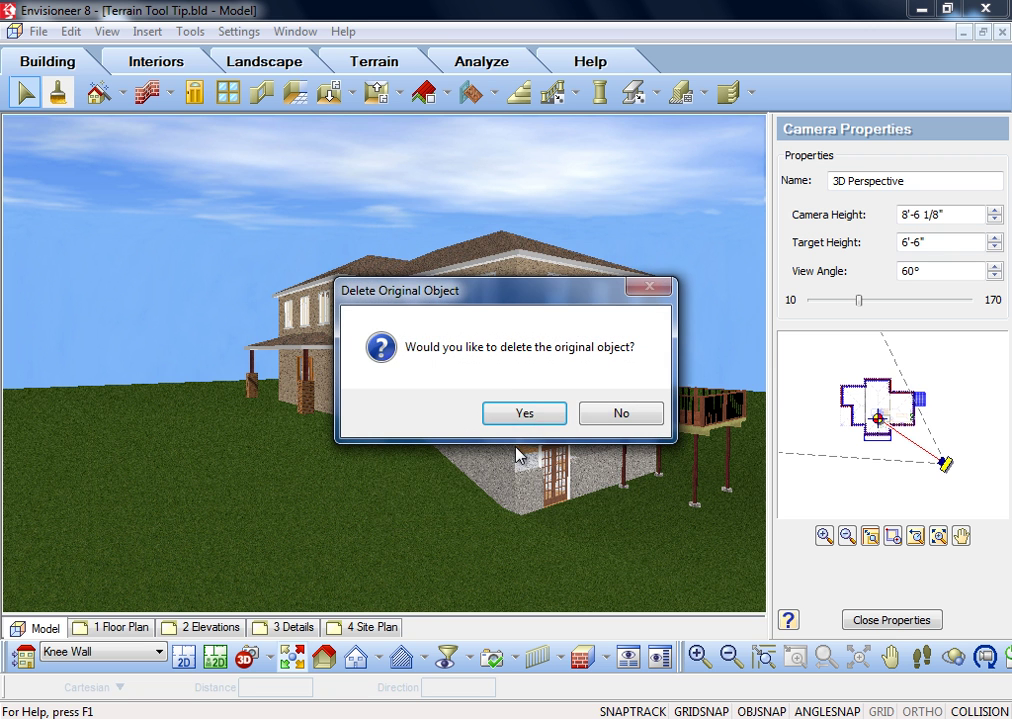
left_click(601, 414)
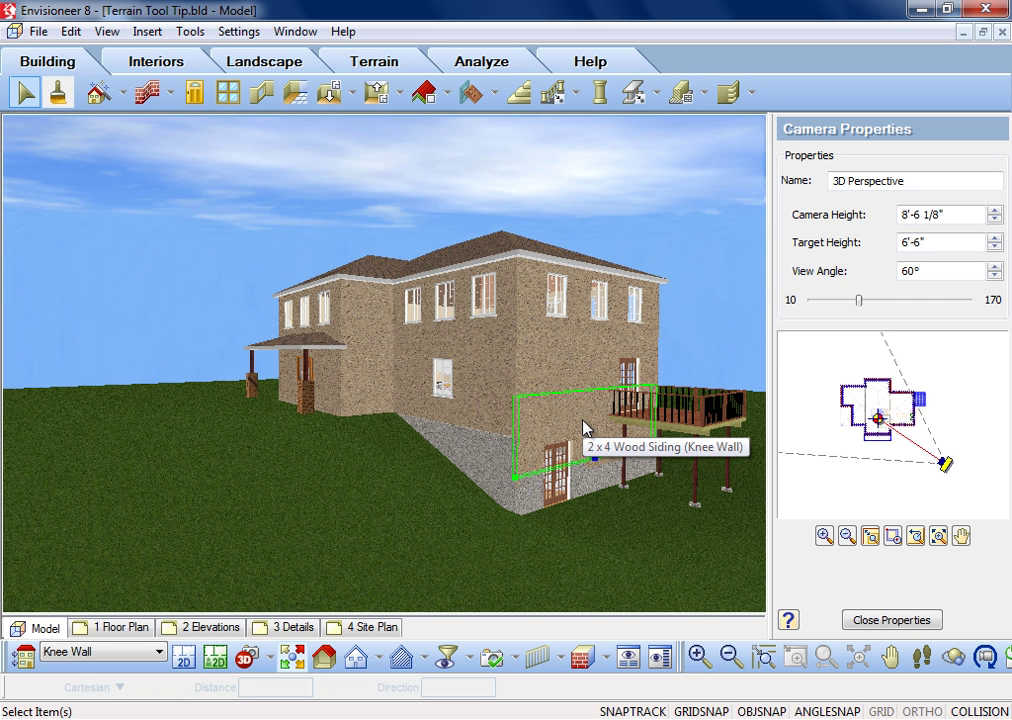
Step: Give the 2 x 4 Wood Siding knee wall a level top and 4' wall height
right_click(585, 427)
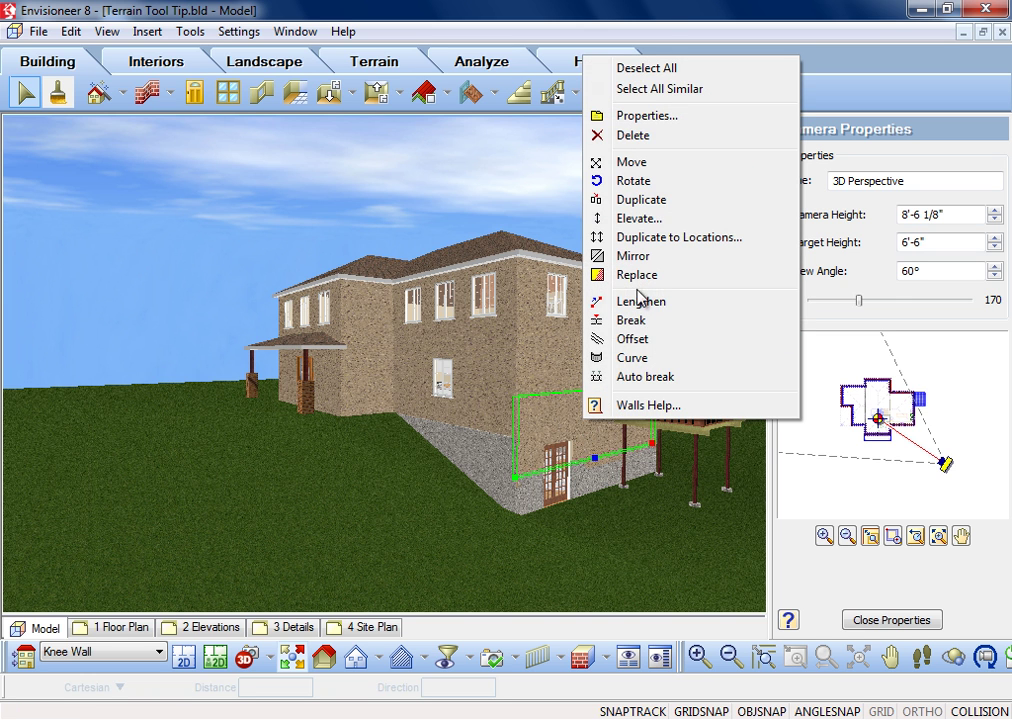
left_click(590, 116)
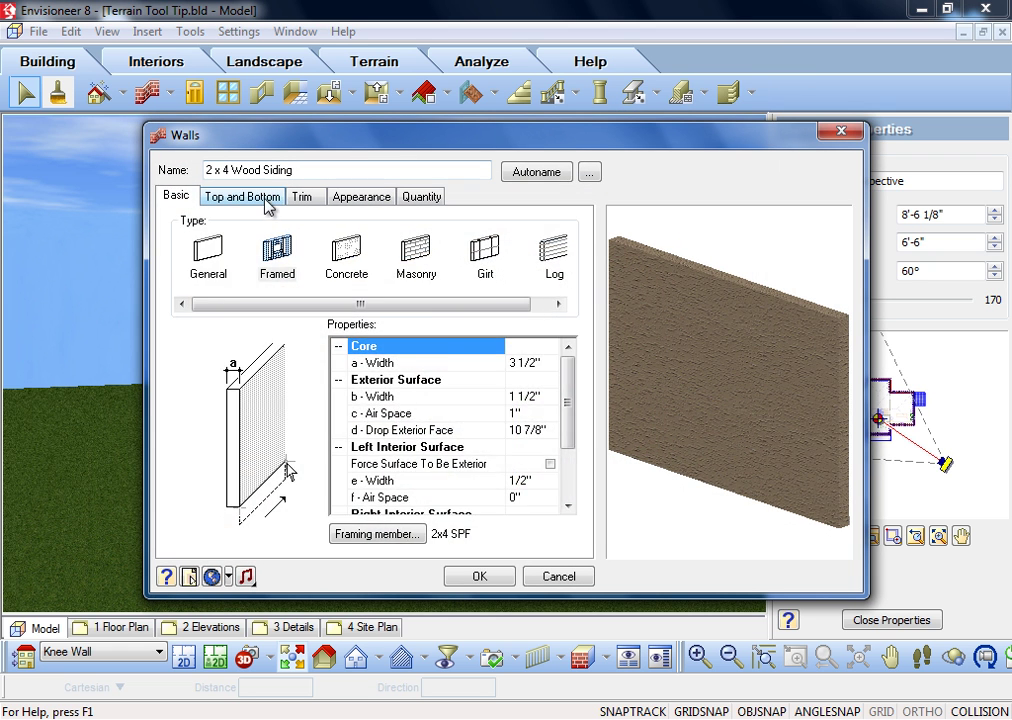
left_click(244, 196)
left_click(187, 251)
left_click(556, 285)
type("4'")
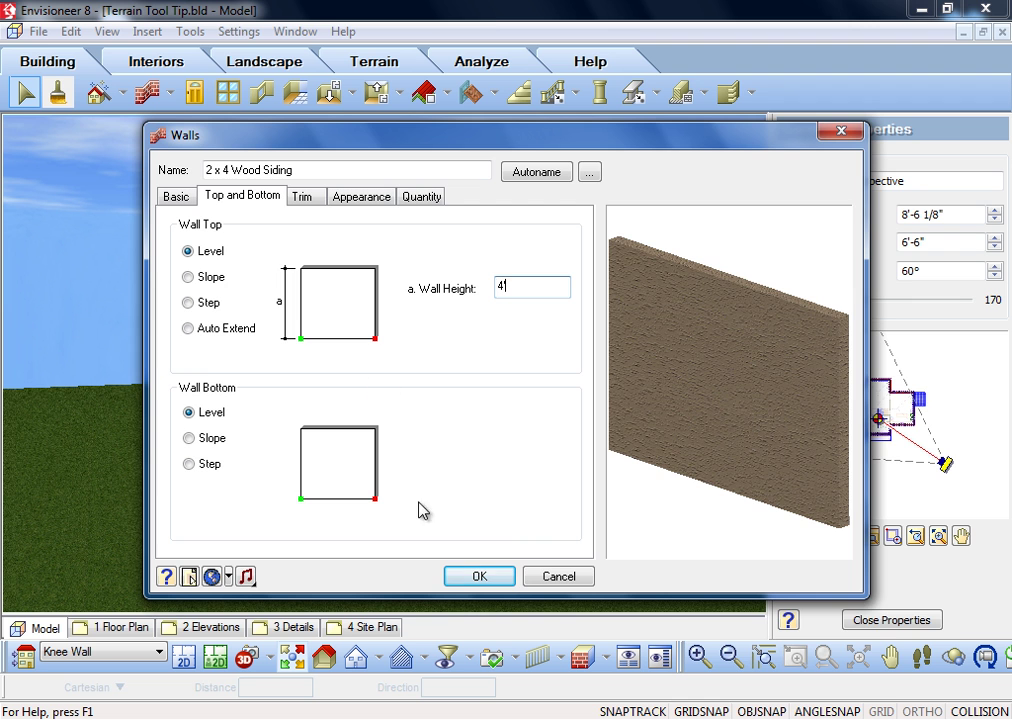